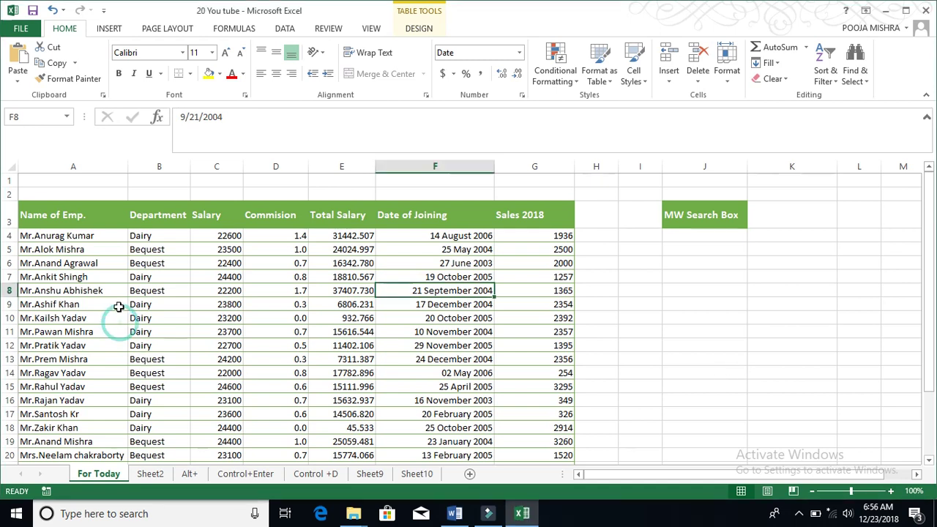
# - Review the table's headers, the salary values and the empty MW Search Box cell K3
pyautogui.moveTo(86, 222); pyautogui.dragTo(176, 217)
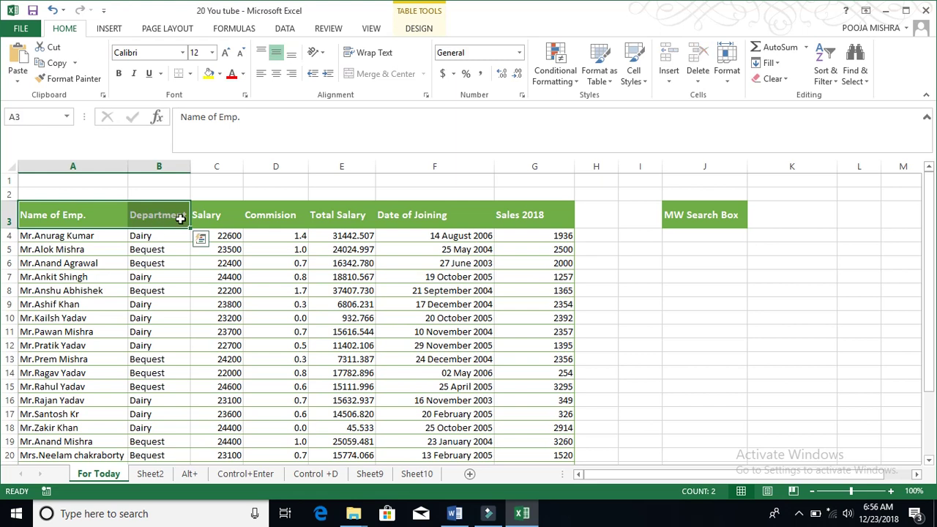
pyautogui.moveTo(232, 219); pyautogui.dragTo(217, 303)
pyautogui.click(213, 315)
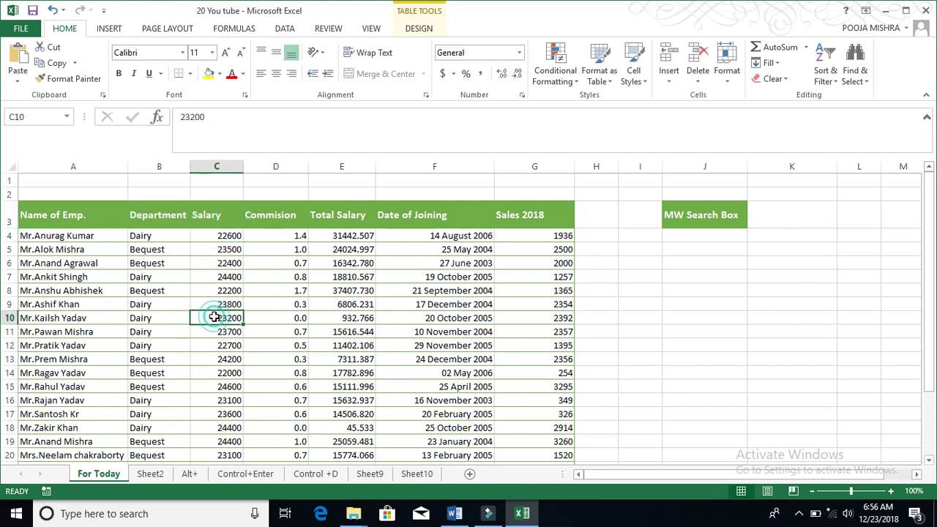
pyautogui.click(271, 218)
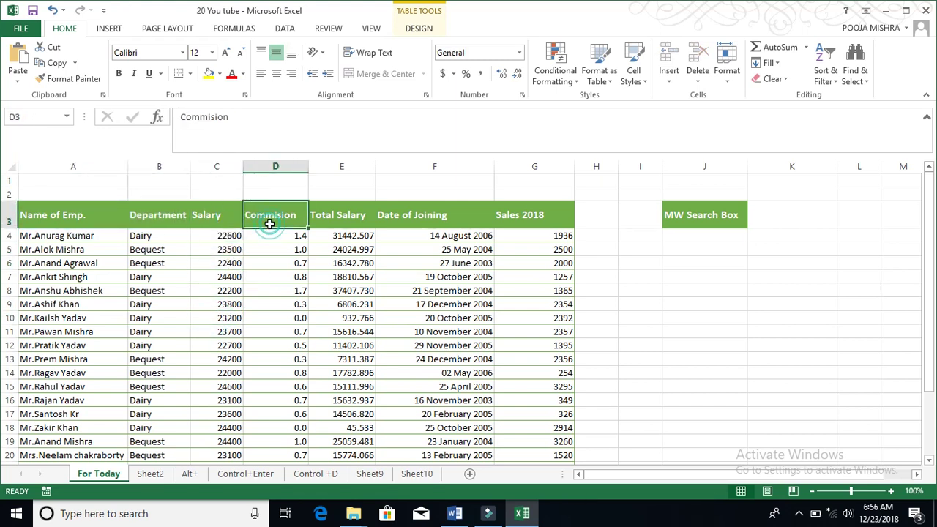
pyautogui.click(329, 220)
pyautogui.click(439, 216)
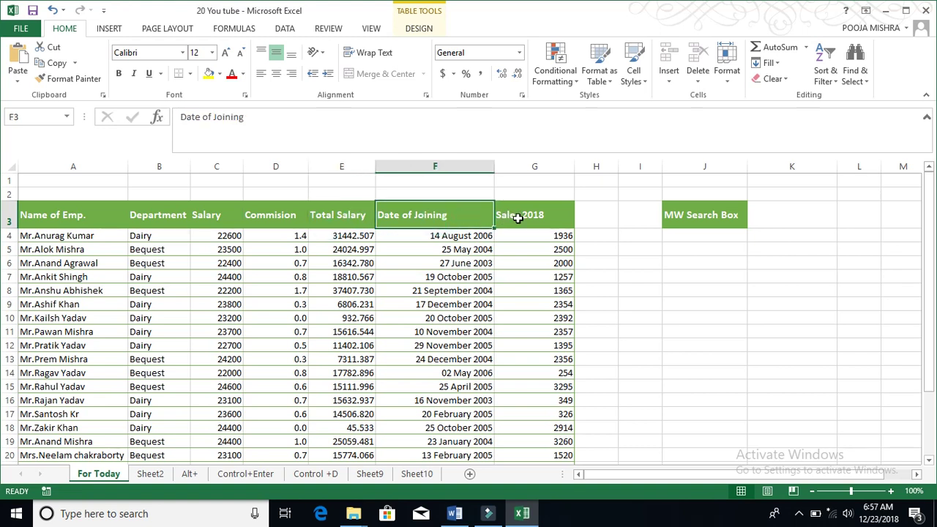
pyautogui.click(782, 216)
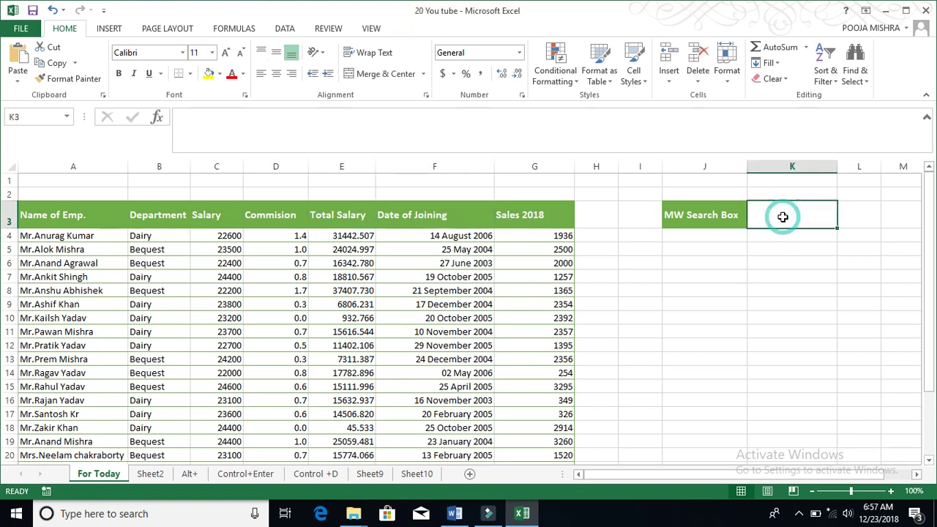
pyautogui.click(698, 216)
pyautogui.click(769, 215)
pyautogui.click(189, 293)
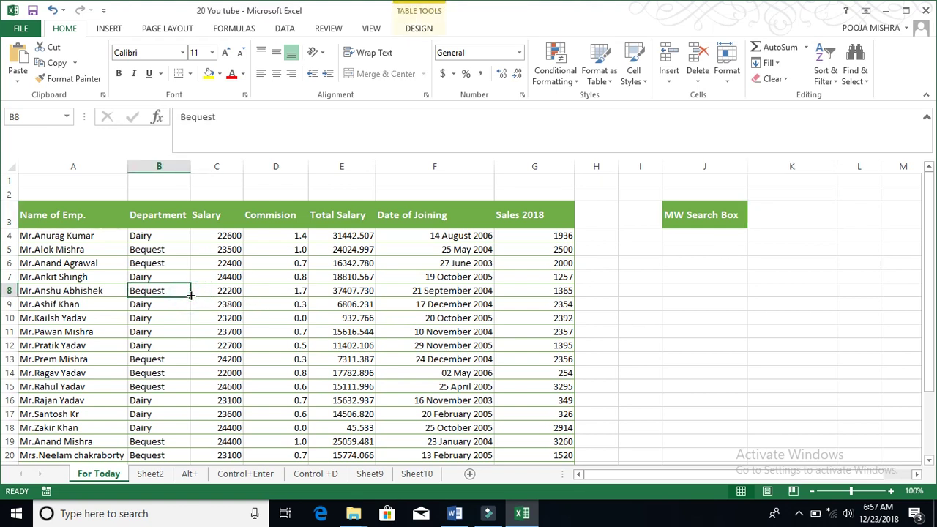
# - Select the whole table A3:G27 and start a new formula-based conditional formatting rule
pyautogui.click(63, 213)
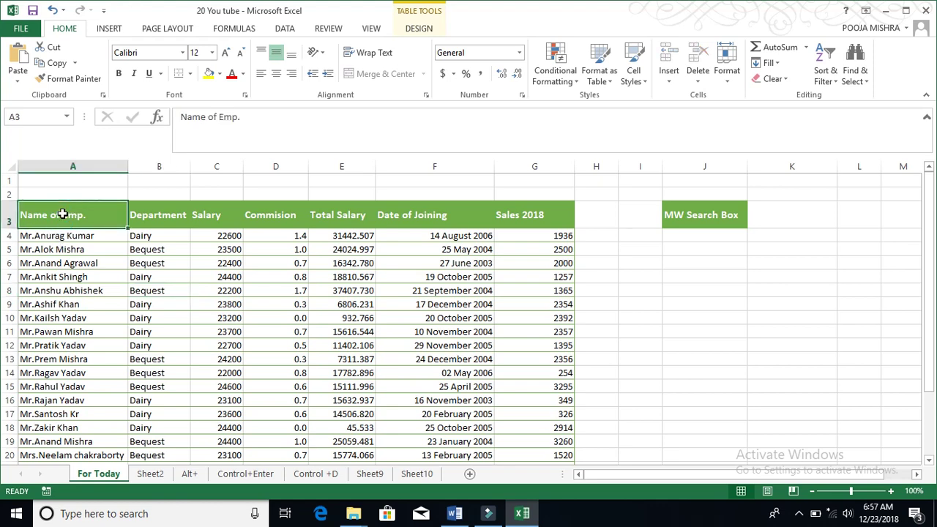
pyautogui.hotkey('ctrl', 'shift', 'End')
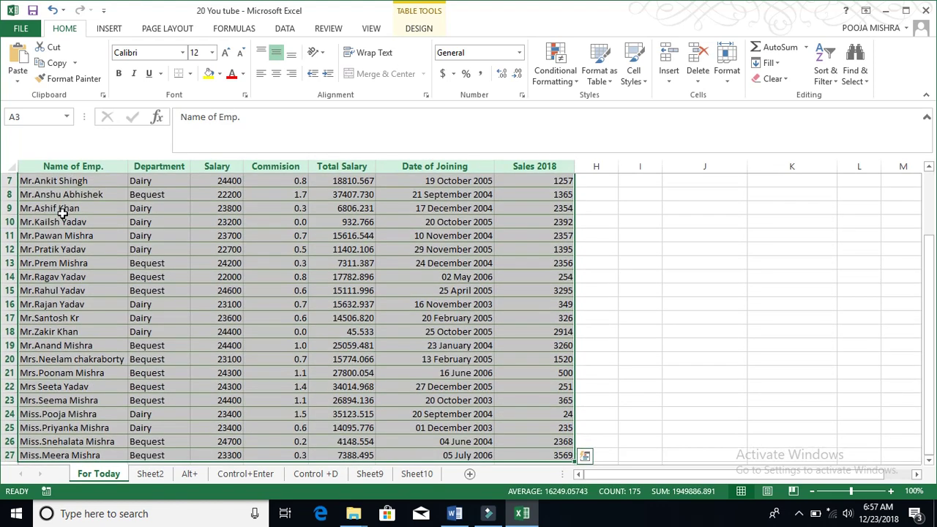
pyautogui.scroll(2, 352, 334)
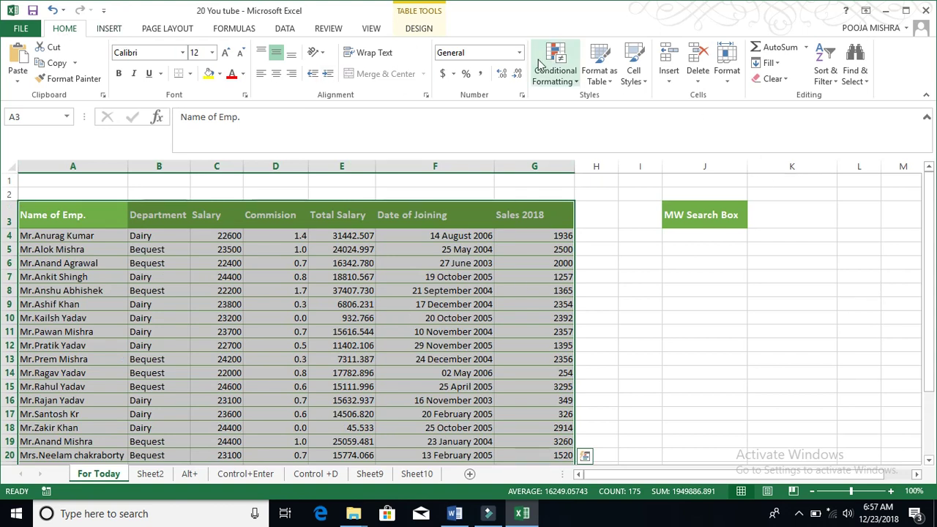
pyautogui.click(576, 81)
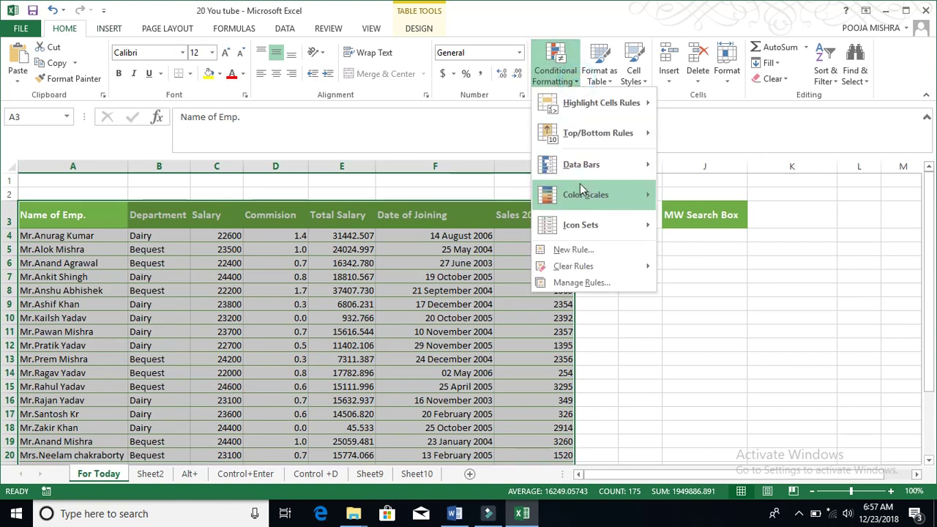
pyautogui.click(573, 251)
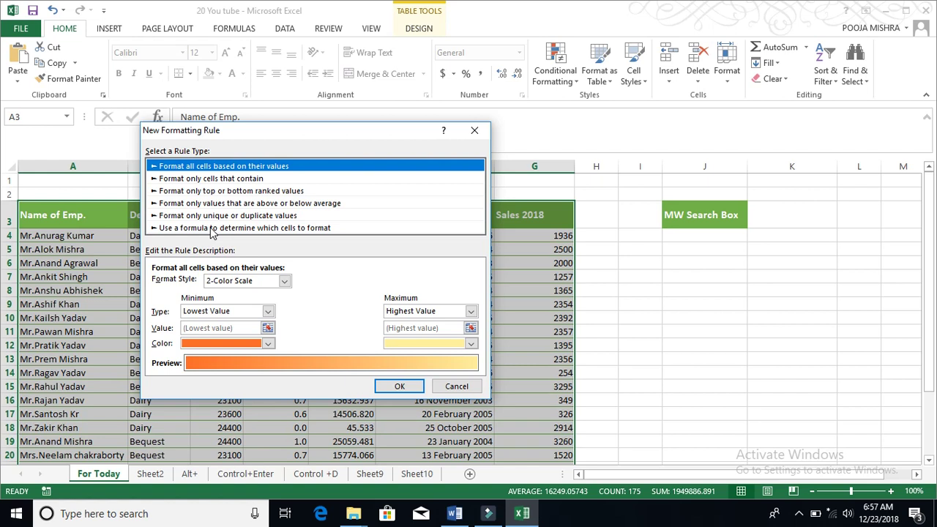
pyautogui.click(211, 228)
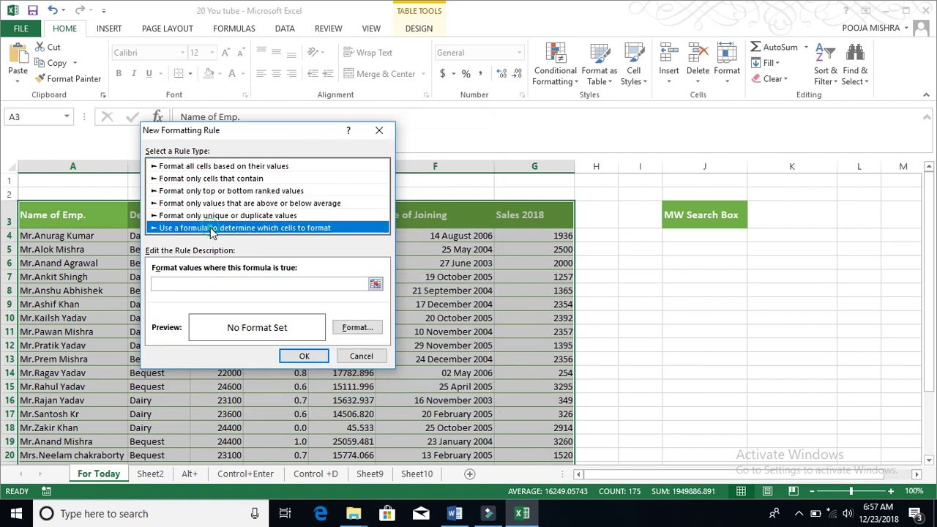
pyautogui.click(179, 285)
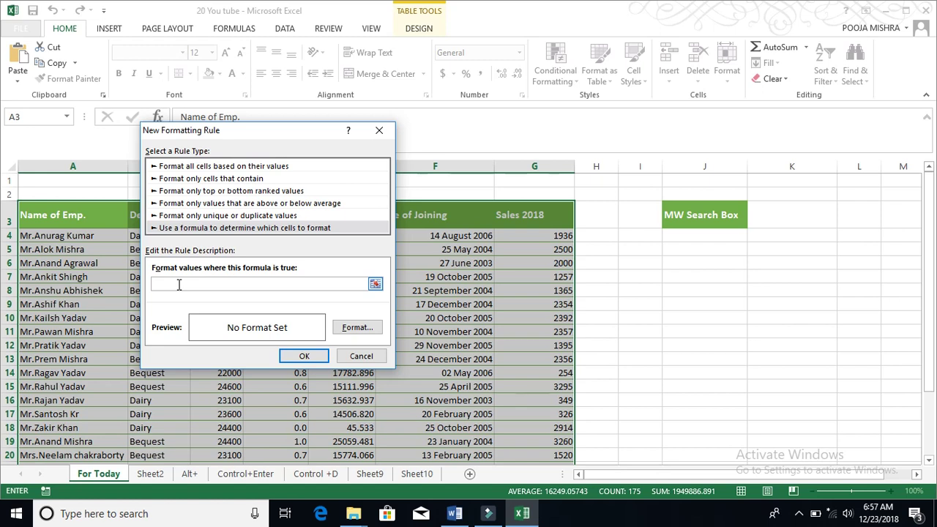
# - Begin the rule formula as =SEARCH($K$3,$A3&, referencing search cell K3
pyautogui.write('=SEARCH(')
pyautogui.click(785, 217)
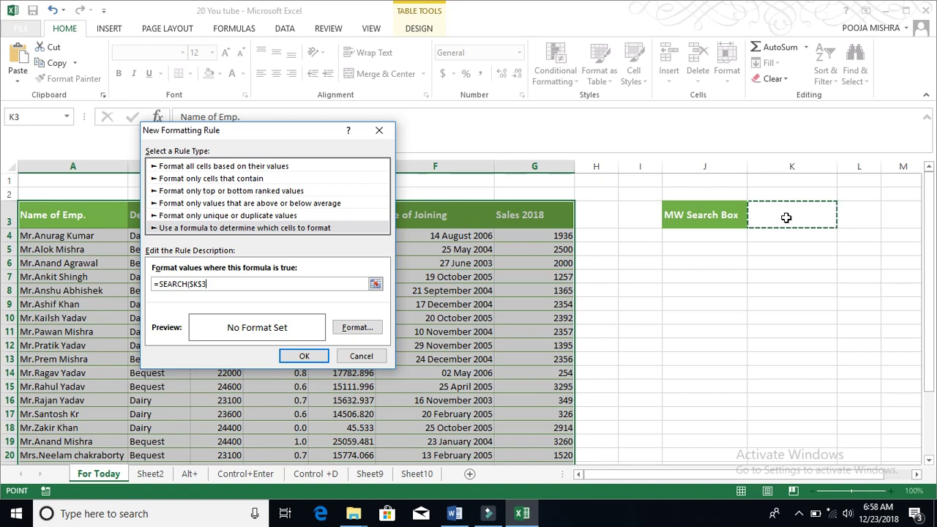
pyautogui.write(',')
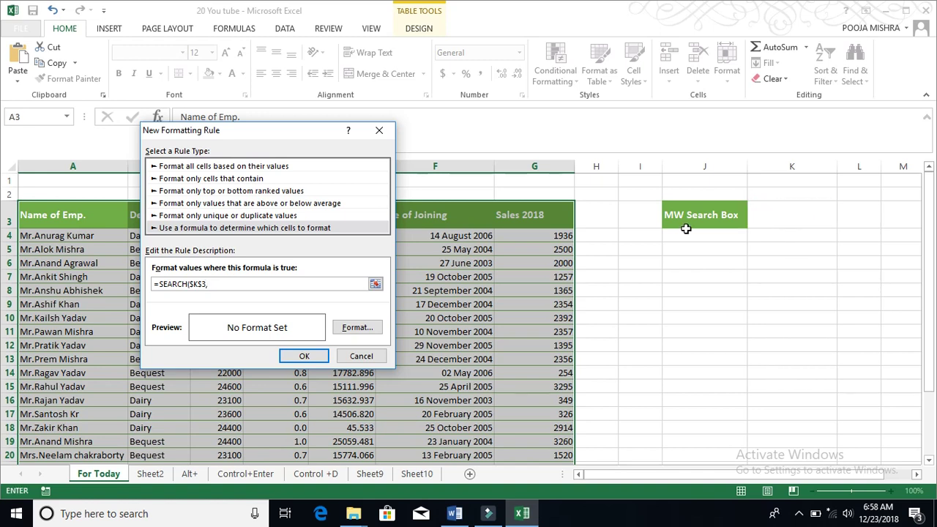
pyautogui.moveTo(304, 128); pyautogui.dragTo(454, 230)
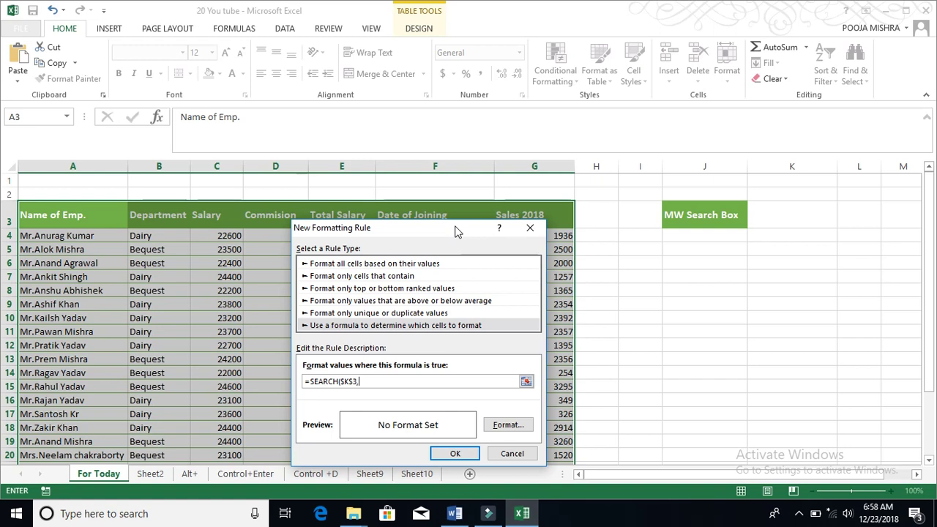
pyautogui.write('$')
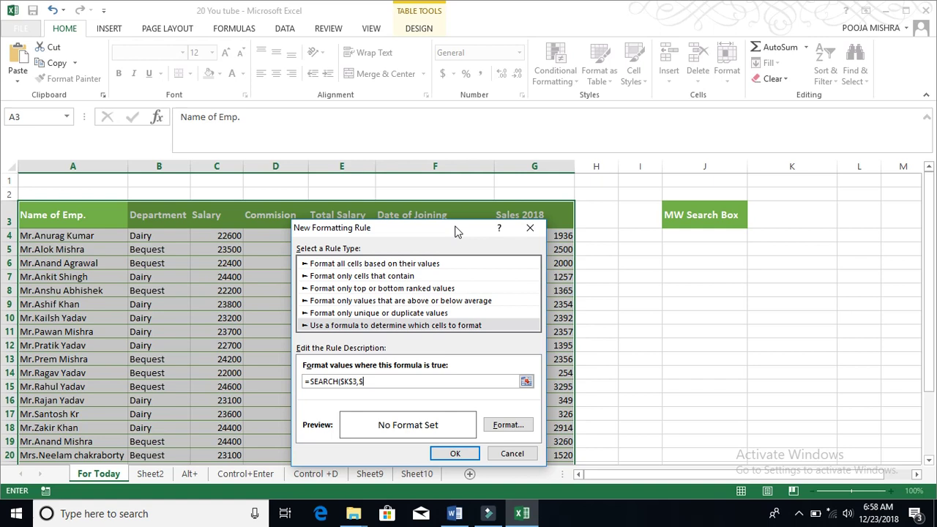
pyautogui.write('A')
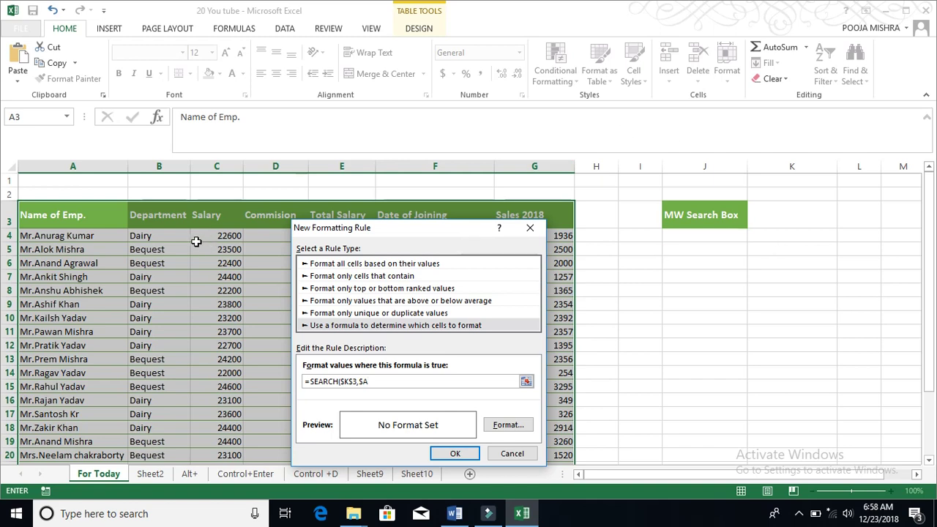
pyautogui.write('3')
pyautogui.write('&')
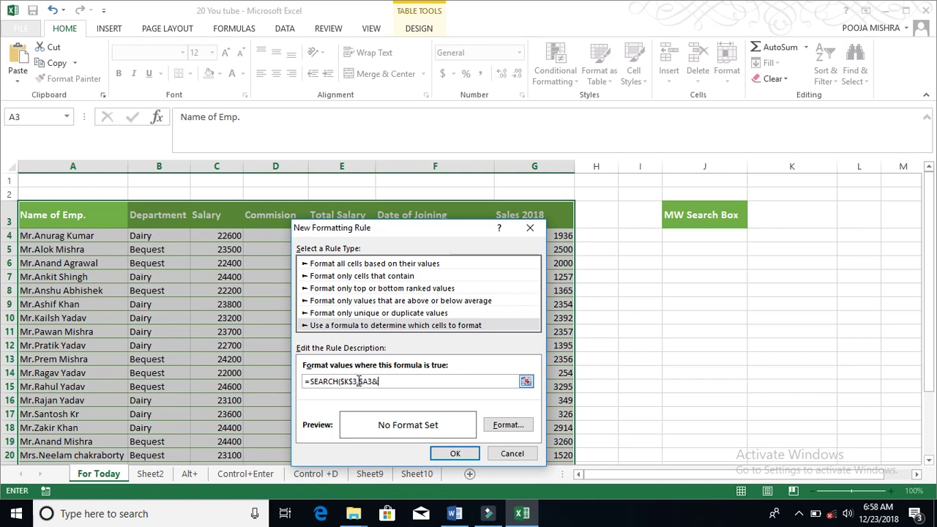
# - Extend the formula with the $B3&, $C3& and $D3& references
pyautogui.moveTo(359, 381); pyautogui.dragTo(377, 382)
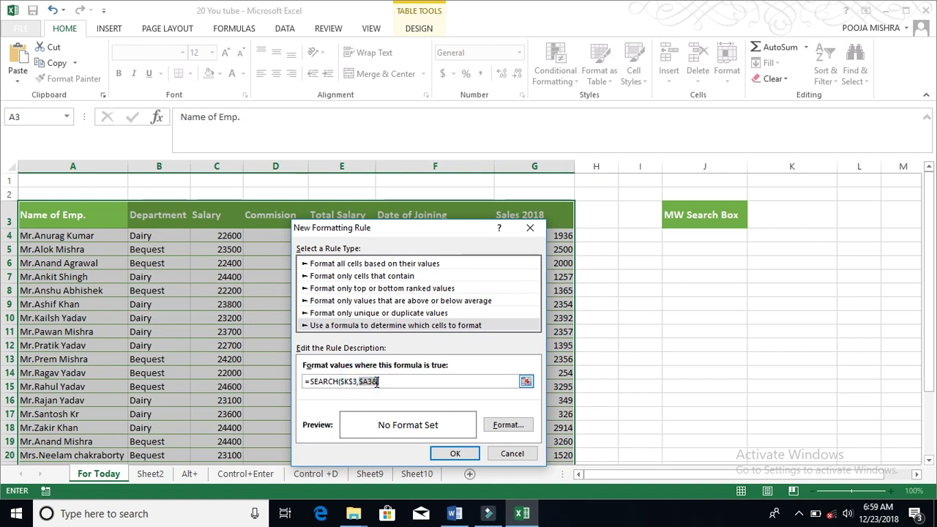
pyautogui.click(383, 382)
pyautogui.hotkey('ctrl', 'v')
pyautogui.click(385, 381)
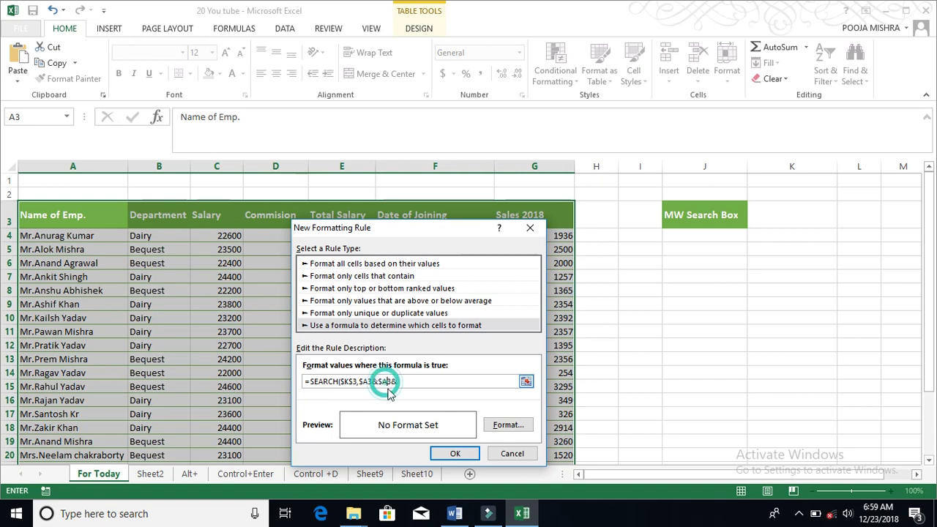
pyautogui.press('BackSpace')
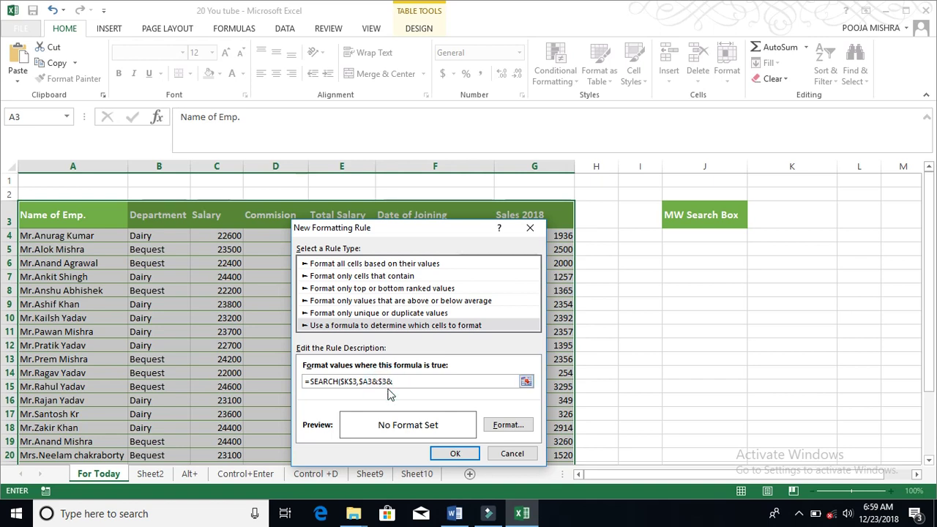
pyautogui.write('B')
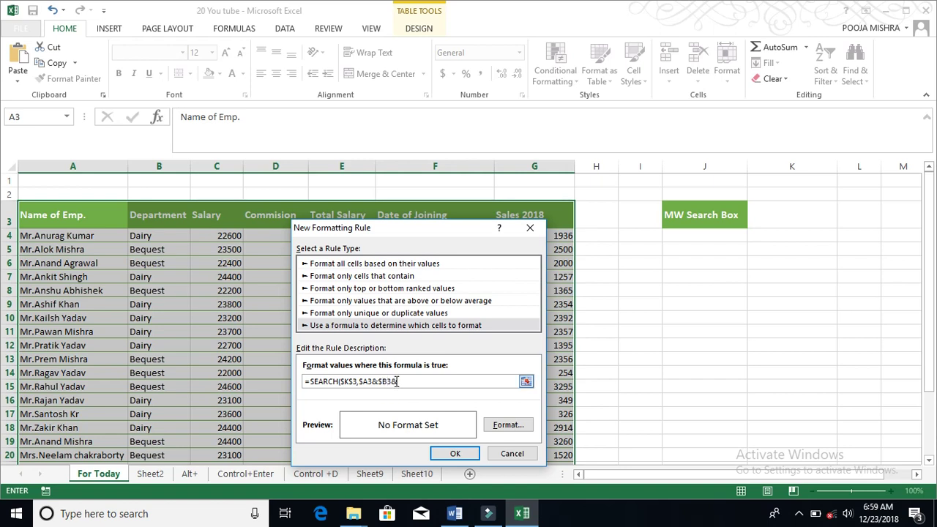
pyautogui.click(397, 382)
pyautogui.write('$A3&')
pyautogui.click(404, 381)
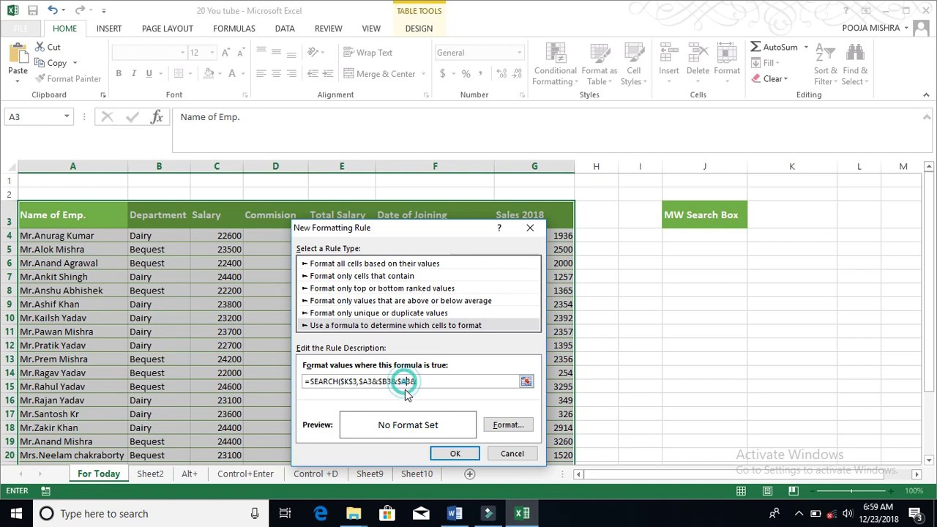
pyautogui.press('BackSpace')
pyautogui.write('C')
pyautogui.click(418, 381)
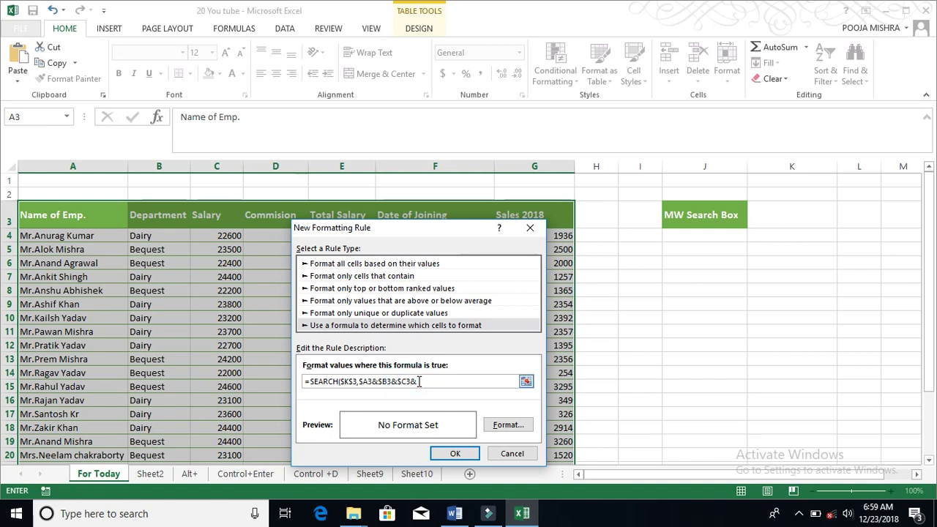
pyautogui.write('$A3&')
pyautogui.click(424, 381)
pyautogui.press('BackSpace')
pyautogui.write('D')
# - Add $E3&, $F3& and $G3 and close it: =SEARCH($K$3,$A3&$B3&$C3&$D3&$E3&$F3&$G3)
pyautogui.click(436, 381)
pyautogui.write('$A3&')
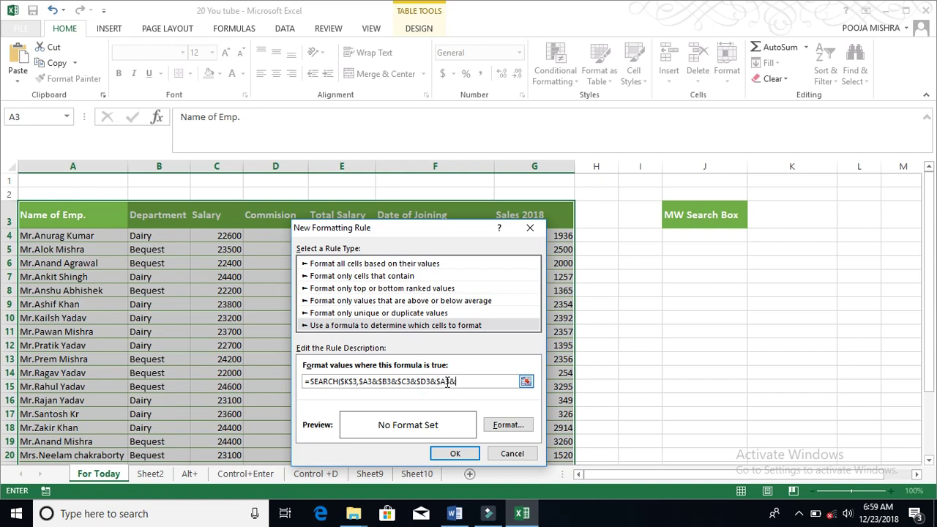
pyautogui.click(448, 388)
pyautogui.press('BackSpace')
pyautogui.write('E')
pyautogui.click(455, 382)
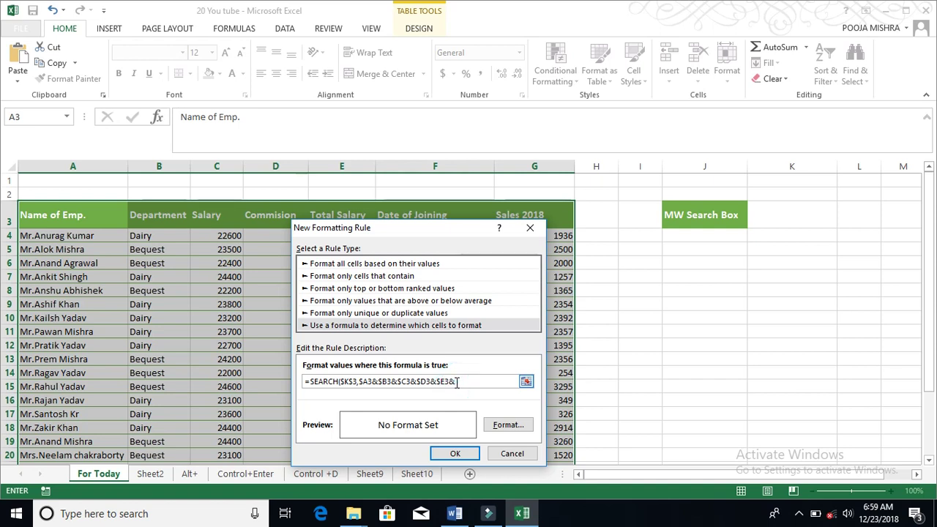
pyautogui.write('$A3&')
pyautogui.click(463, 380)
pyautogui.press('BackSpace')
pyautogui.write('F3&')
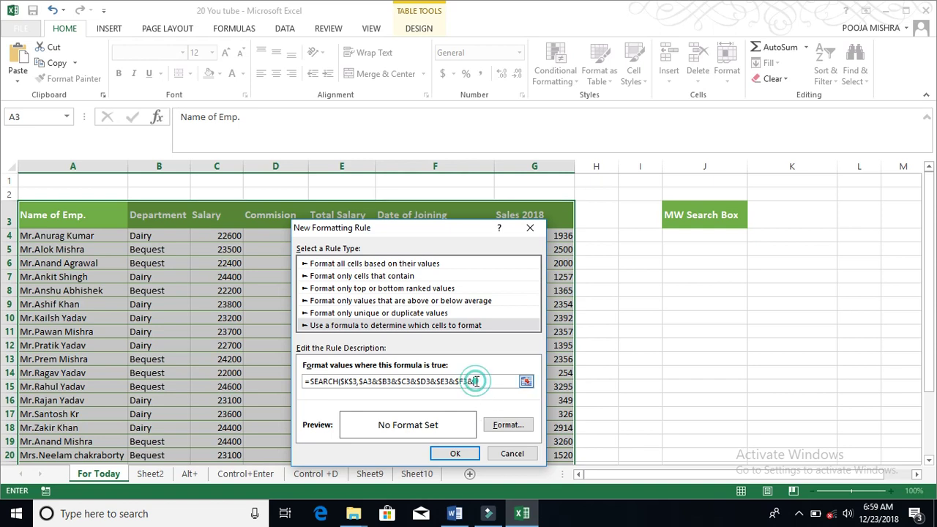
pyautogui.write('$G3&')
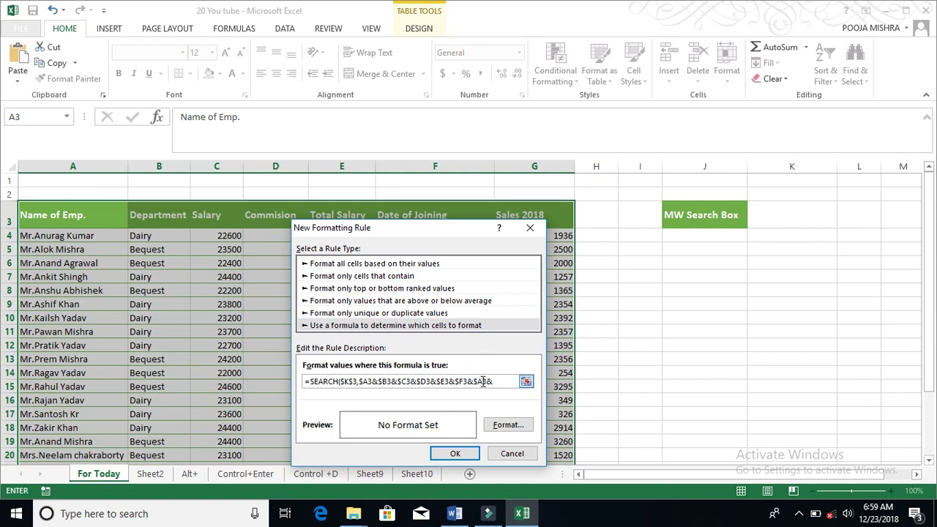
pyautogui.click(481, 379)
pyautogui.press('BackSpace')
pyautogui.write('G3')
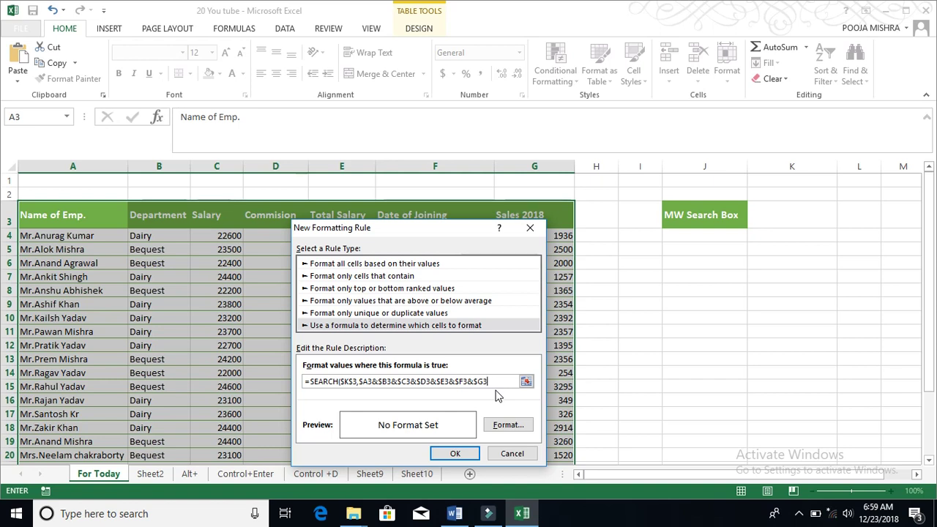
pyautogui.write(')')
# - Set the rule's format to a light-green fill
pyautogui.click(505, 428)
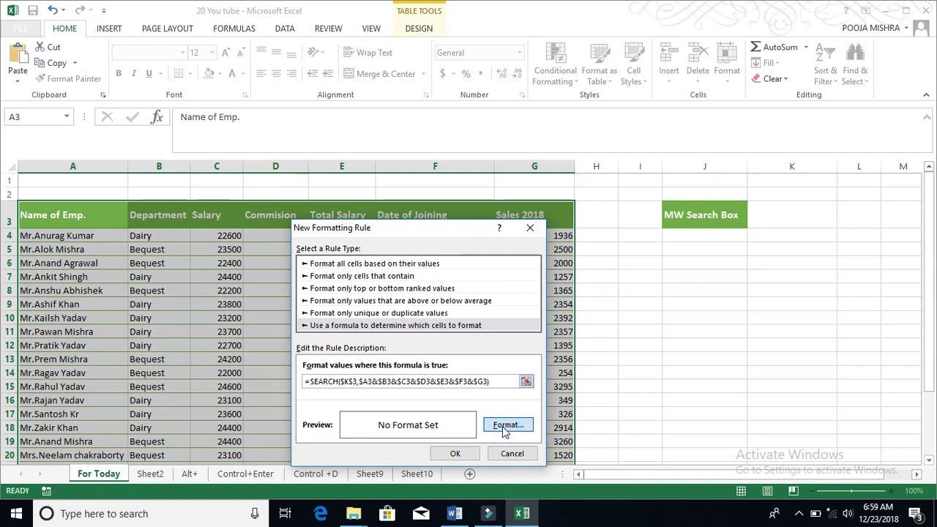
pyautogui.click(276, 93)
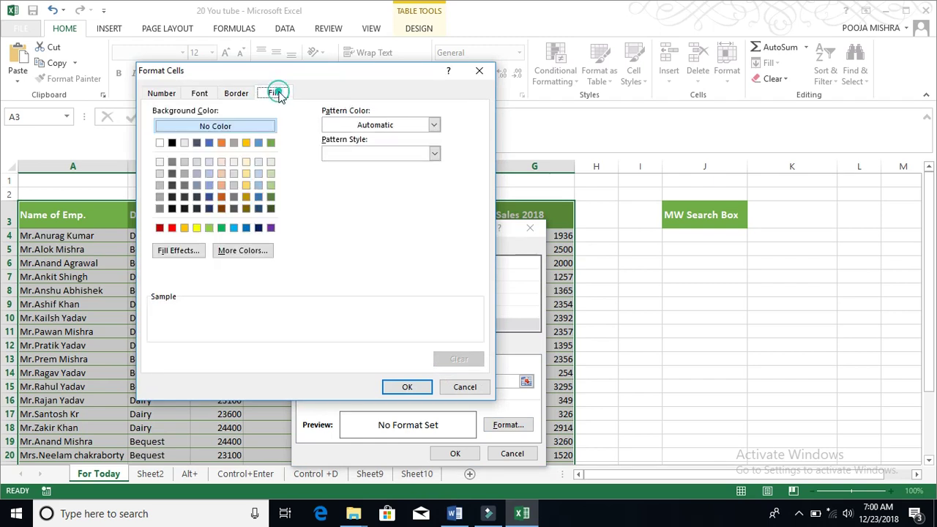
pyautogui.click(209, 227)
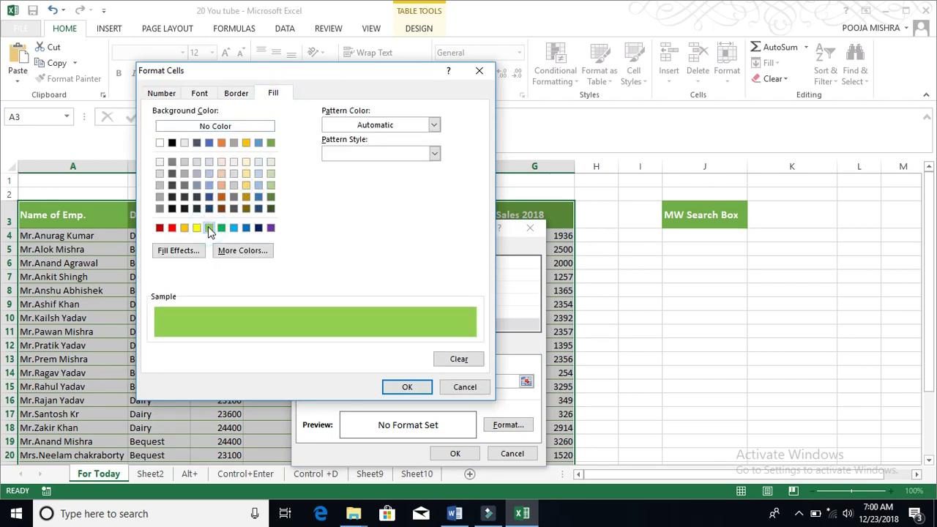
pyautogui.click(401, 390)
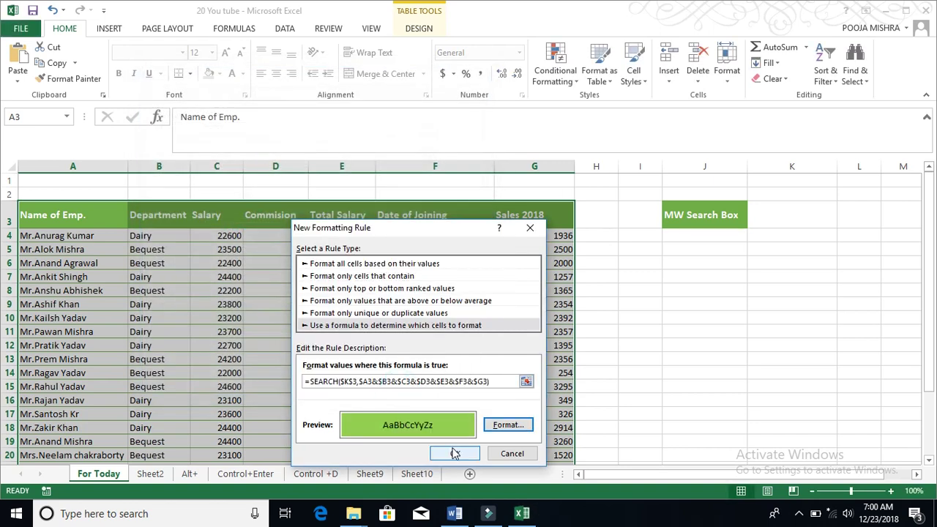
# - Apply the new SEARCH highlighting rule to the employee table
pyautogui.click(453, 453)
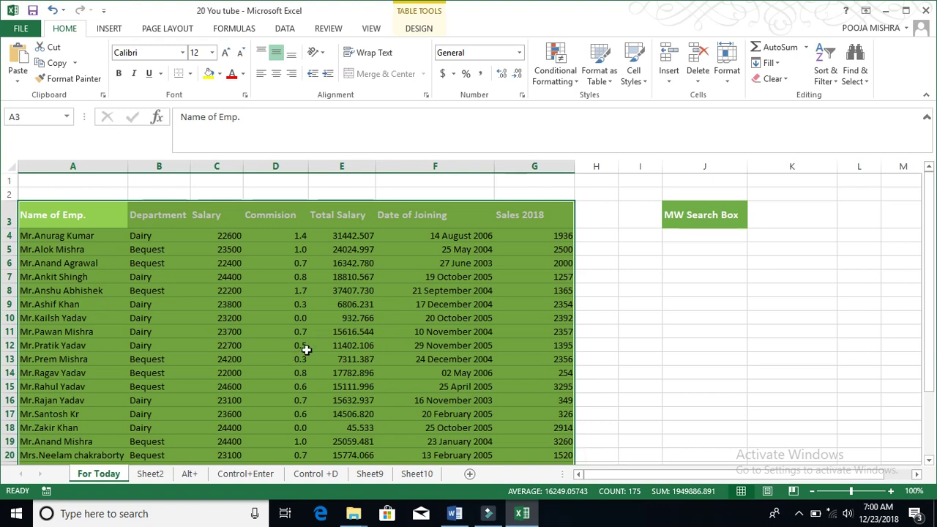
pyautogui.scroll(-2, 322, 351)
pyautogui.scroll(2, 324, 353)
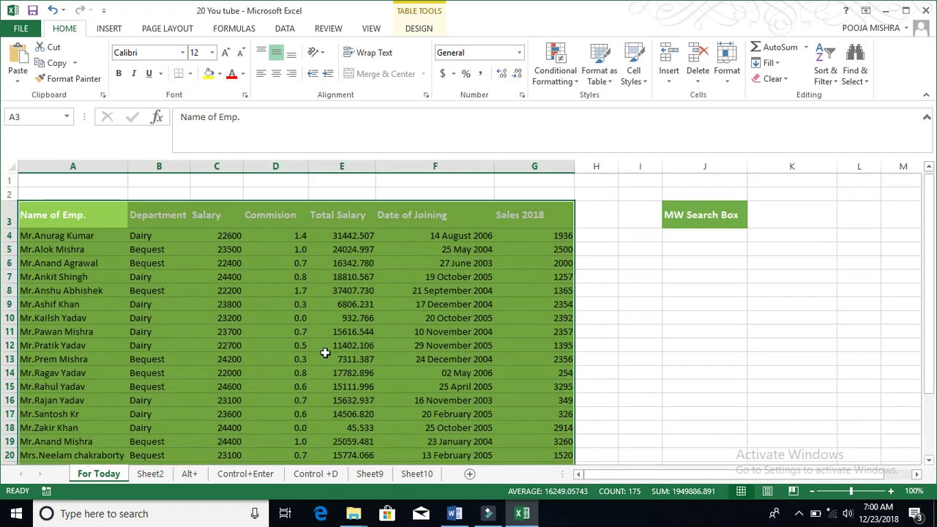
# - Enter a partial employee name in K3, then reselect K3 to clear it
pyautogui.click(786, 217)
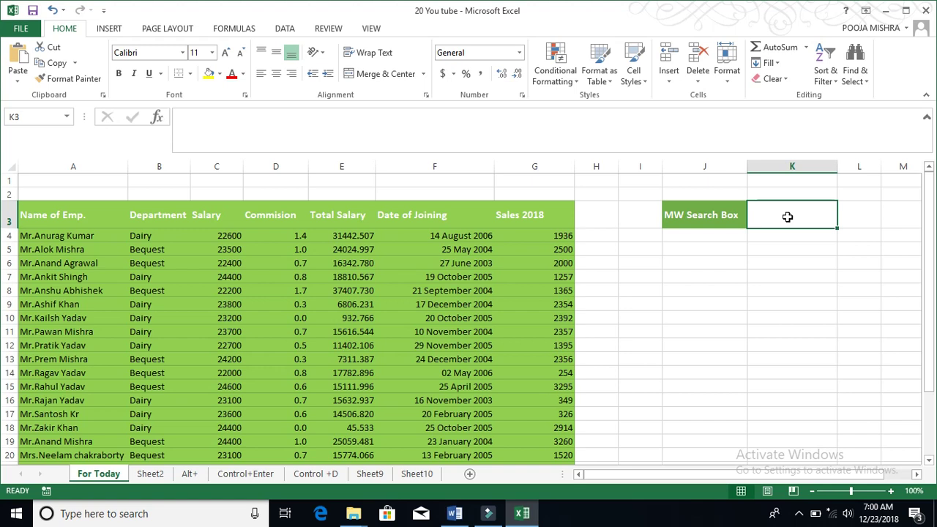
pyautogui.write('ASIF')
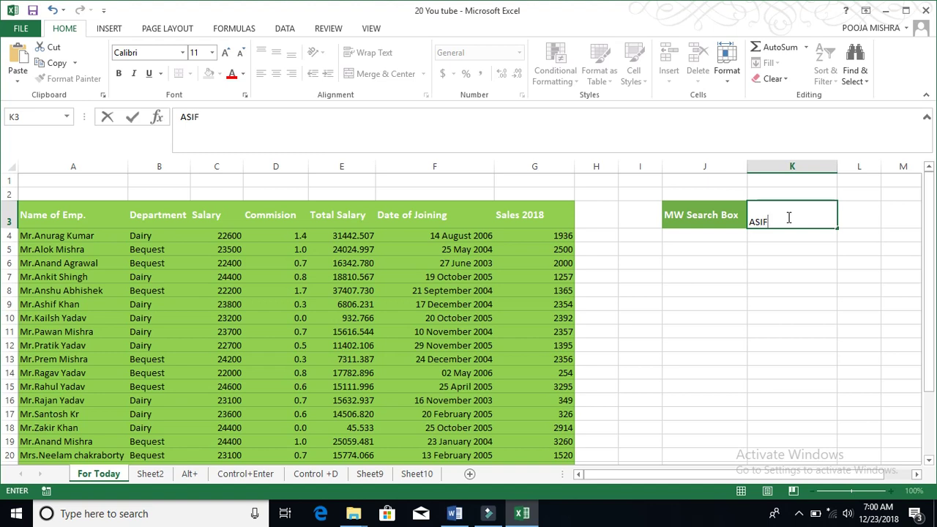
pyautogui.press('Return')
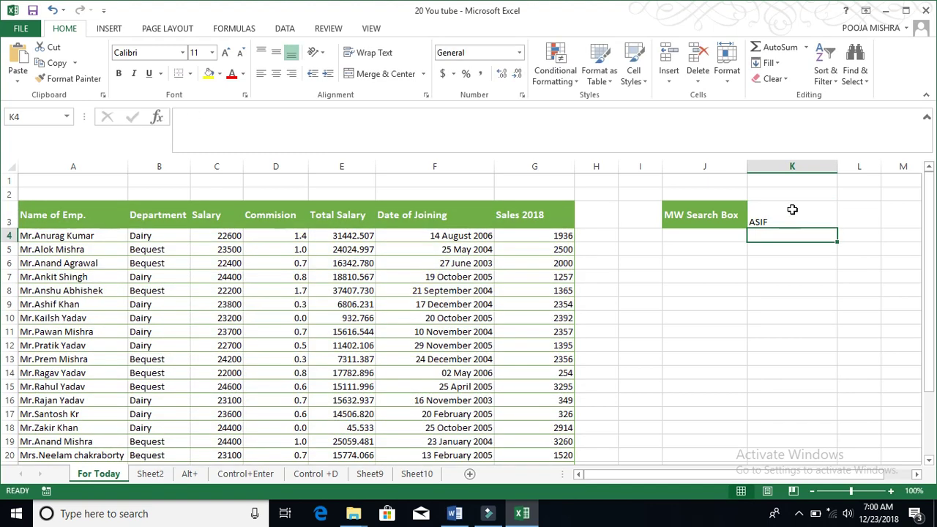
pyautogui.click(790, 210)
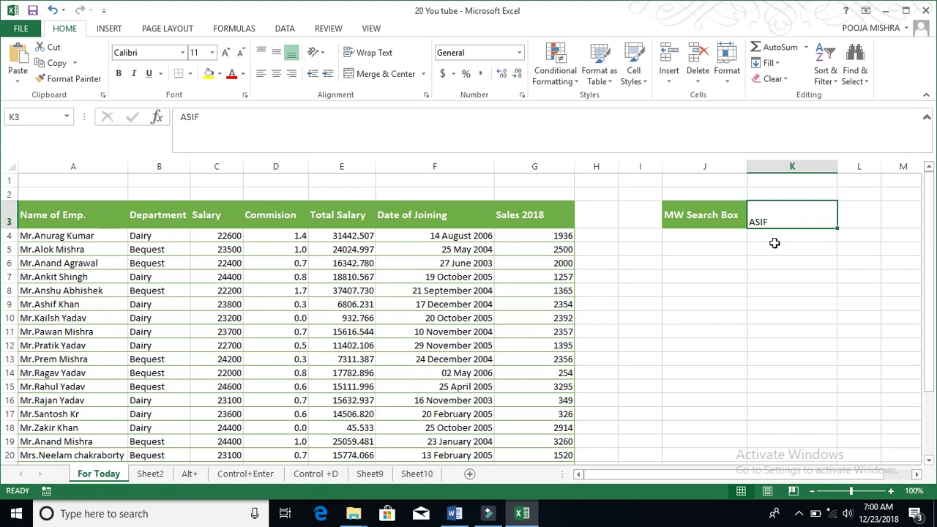
pyautogui.scroll(-1, 372, 345)
pyautogui.scroll(1, 372, 344)
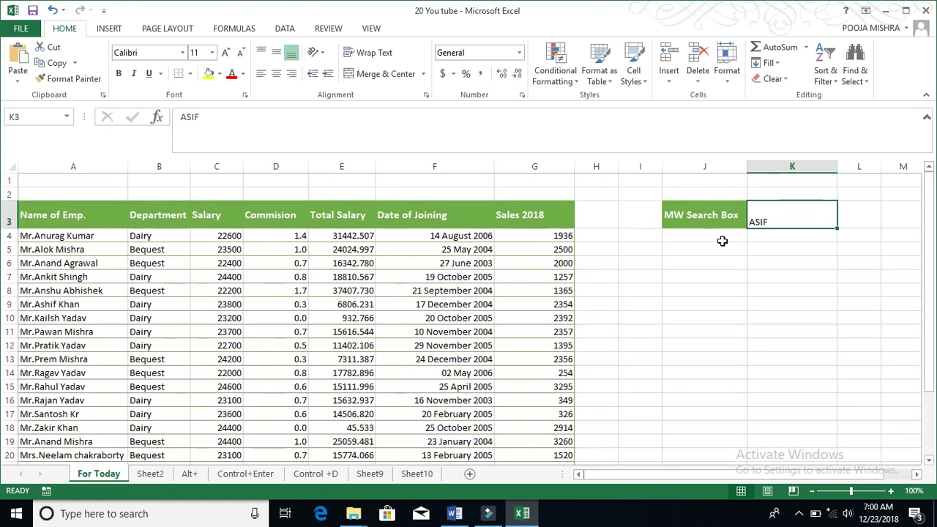
# - Clear K3 and copy the full employee name from A9's formula bar
pyautogui.press('BackSpace')
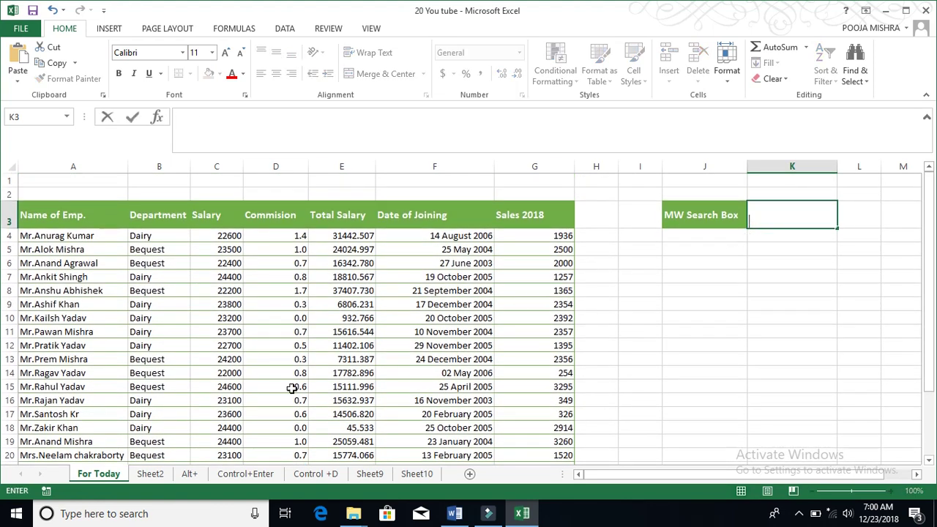
pyautogui.click(90, 415)
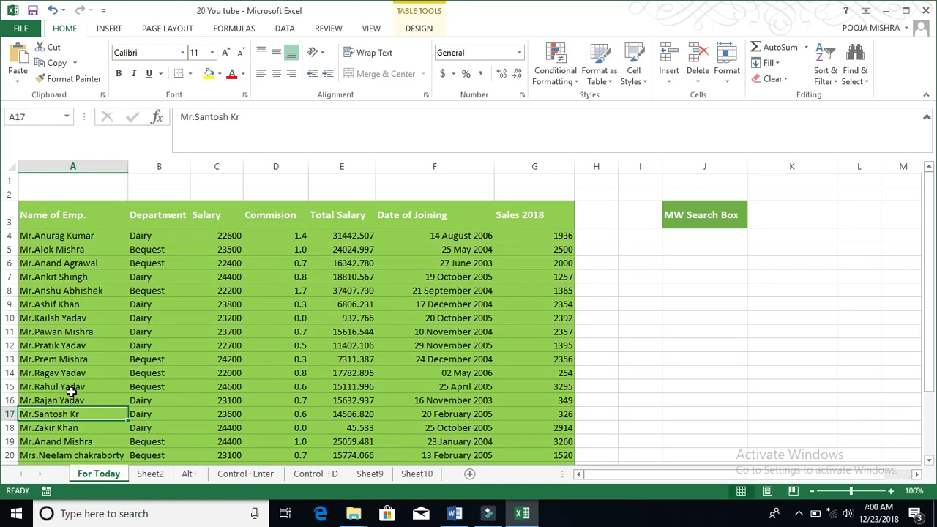
pyautogui.click(70, 304)
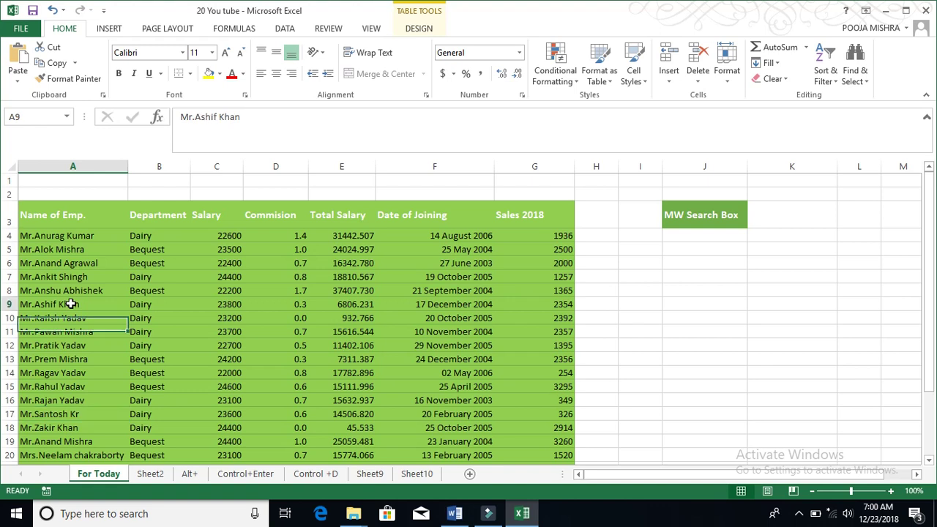
pyautogui.moveTo(249, 118); pyautogui.dragTo(170, 119)
pyautogui.hotkey('ctrl', 'c')
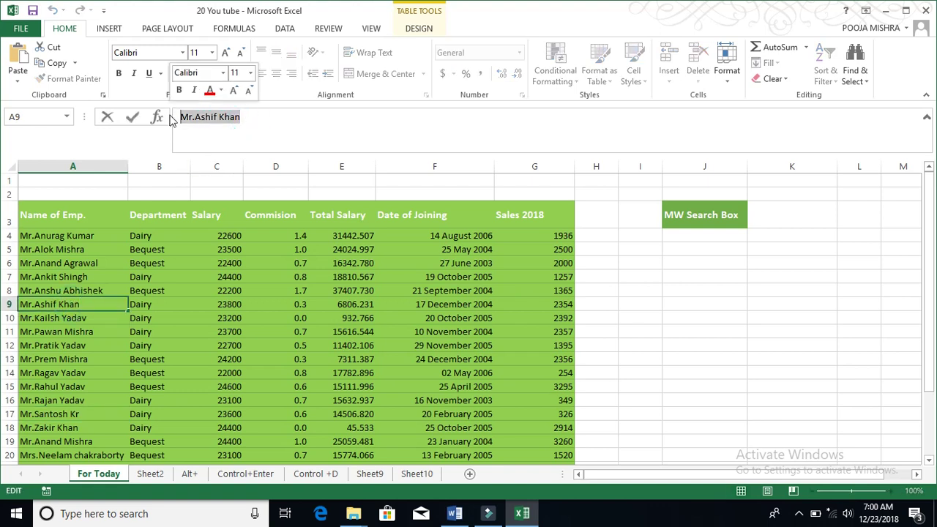
# - Paste that name into K3 so only row 9 turns green
pyautogui.click(772, 216)
pyautogui.click(197, 120)
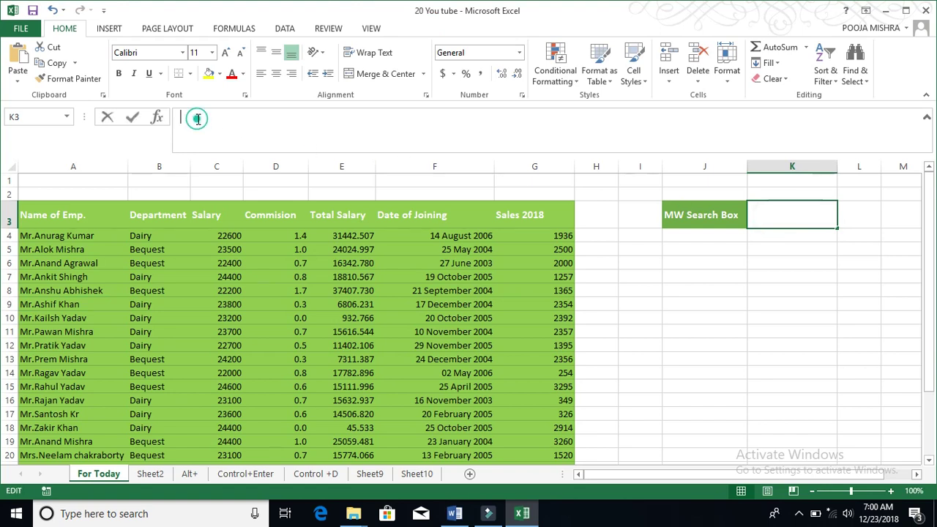
pyautogui.hotkey('ctrl', 'v')
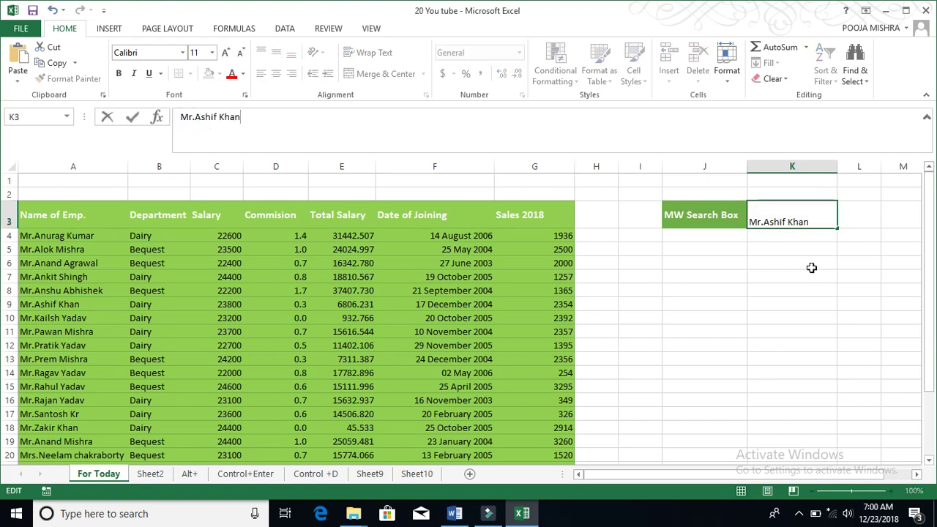
pyautogui.press('Return')
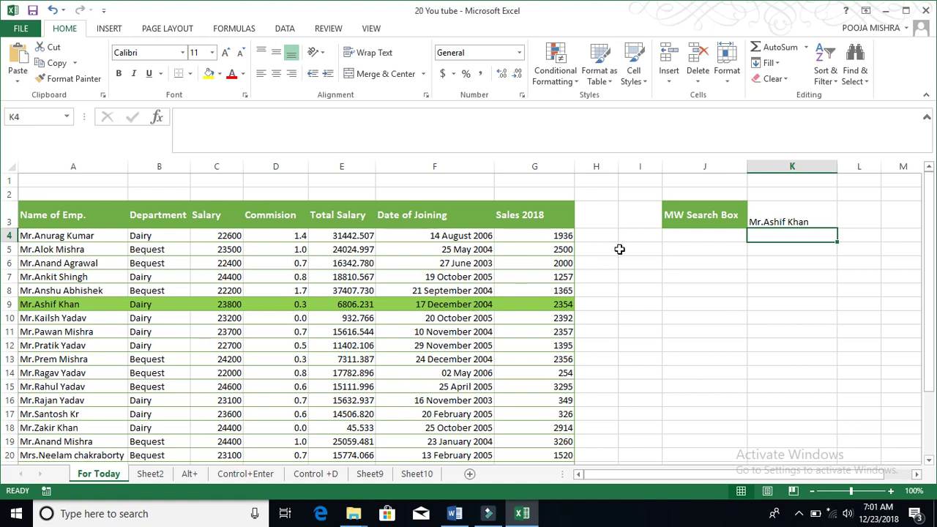
pyautogui.click(766, 222)
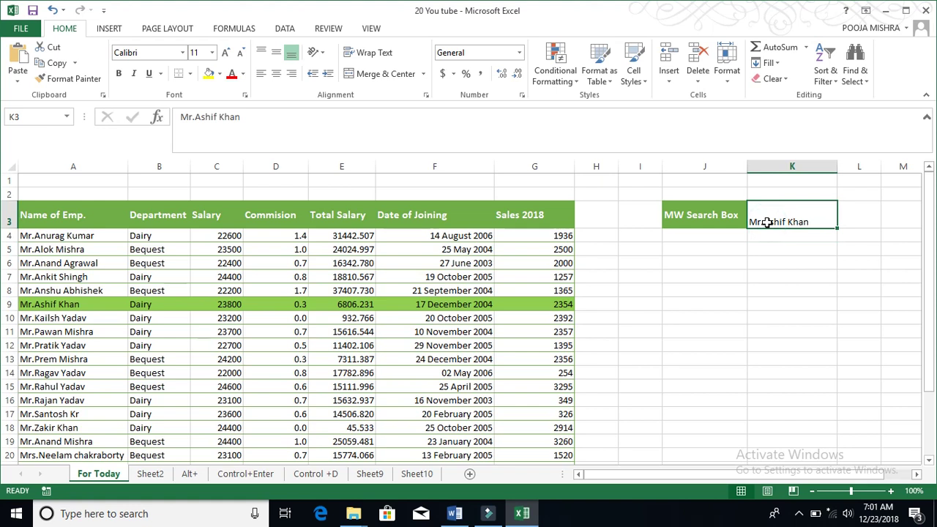